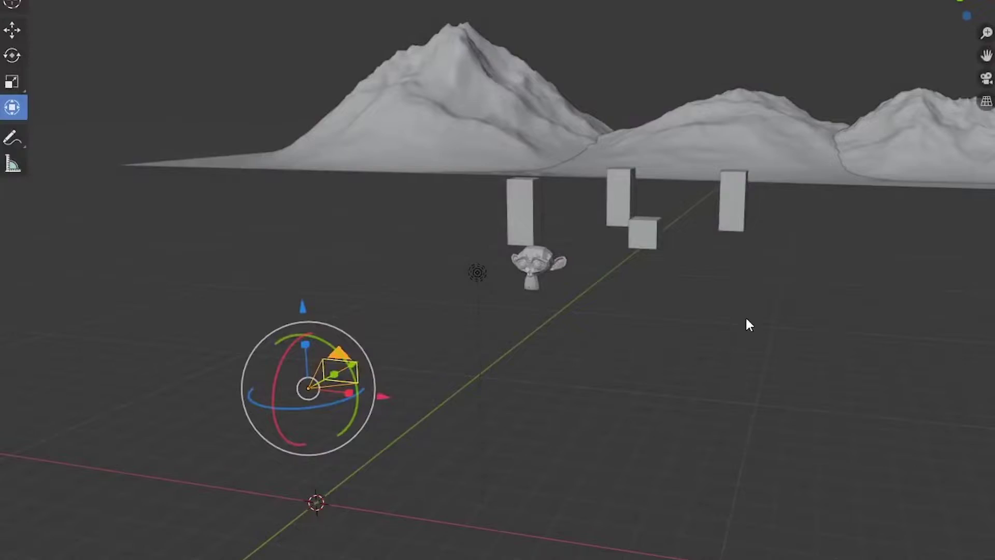
shift+middle_drag(746, 325, 600, 344)
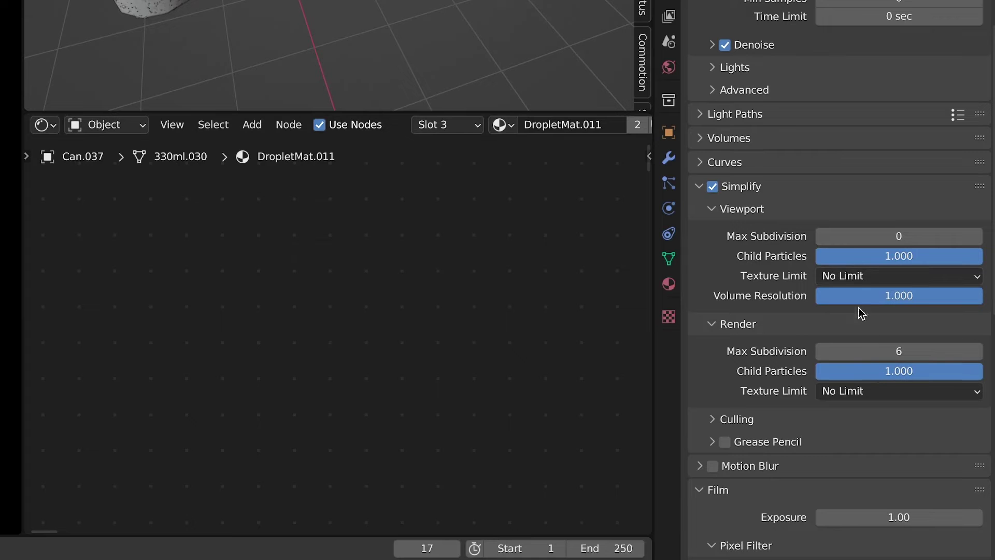
- Set the viewport texture limit in the Simplify settings to 128
click(862, 276)
click(863, 357)
click(830, 274)
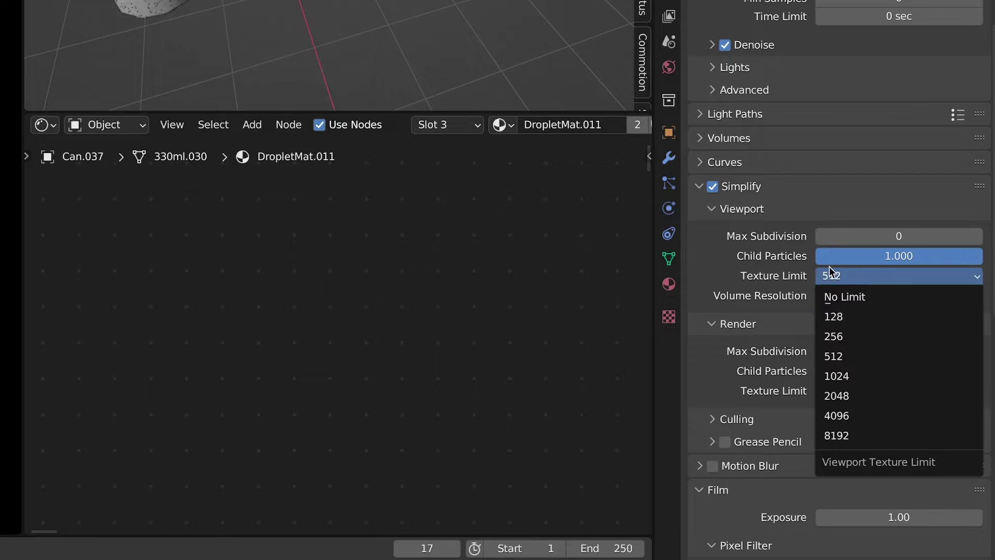
click(852, 321)
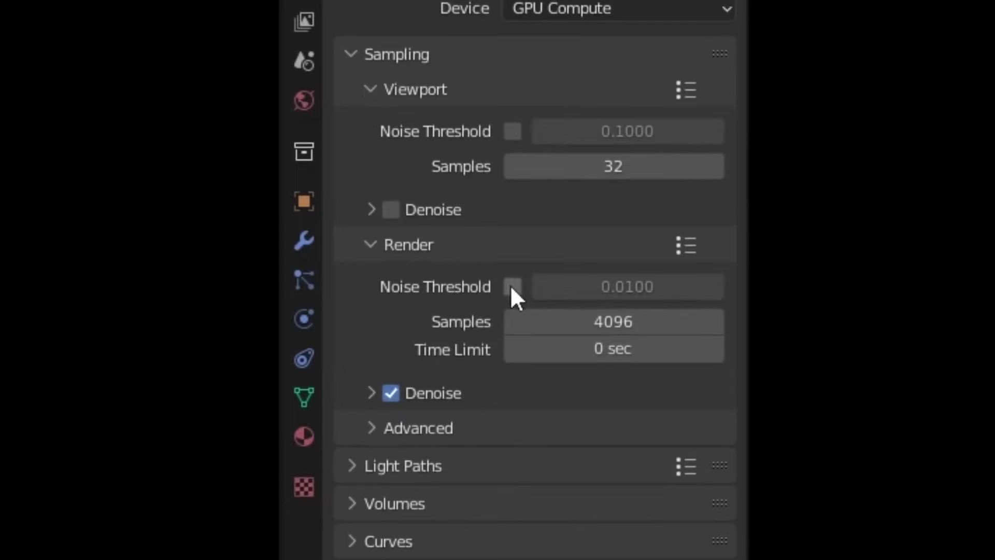
- Enable the noise threshold for final renders in the Cycles sampling settings
click(512, 287)
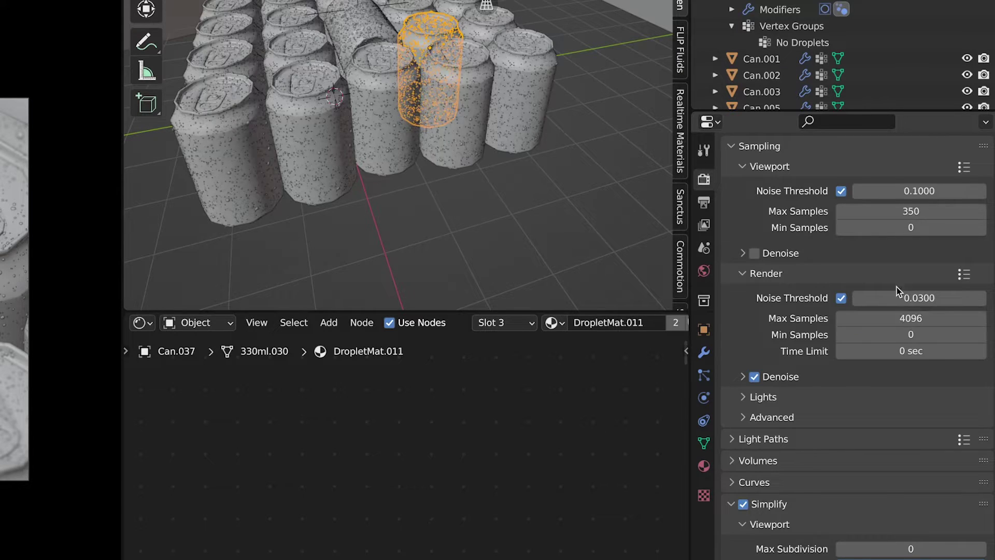
text(38)
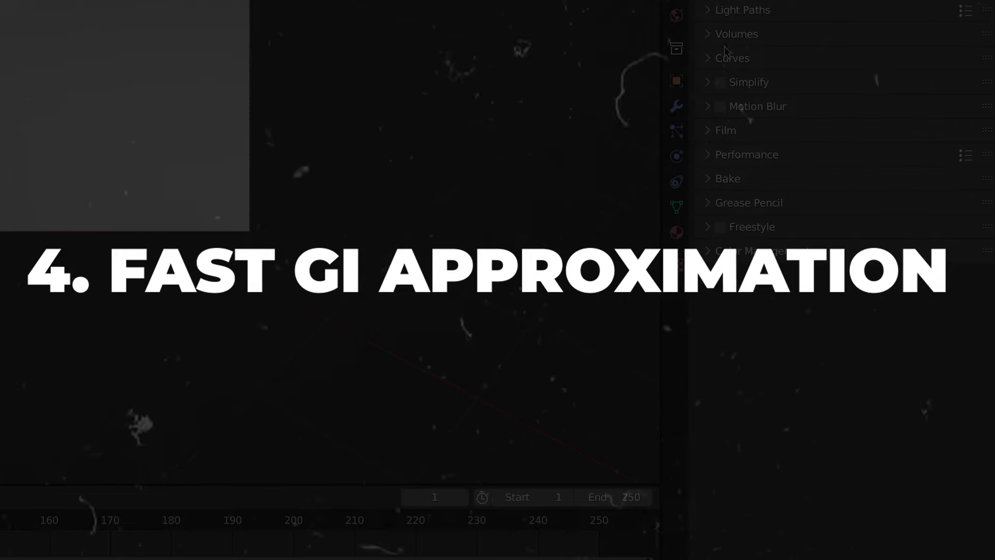
- Expand the Light Paths settings and toggle Fast GI Approximation for the sphere scene
click(749, 13)
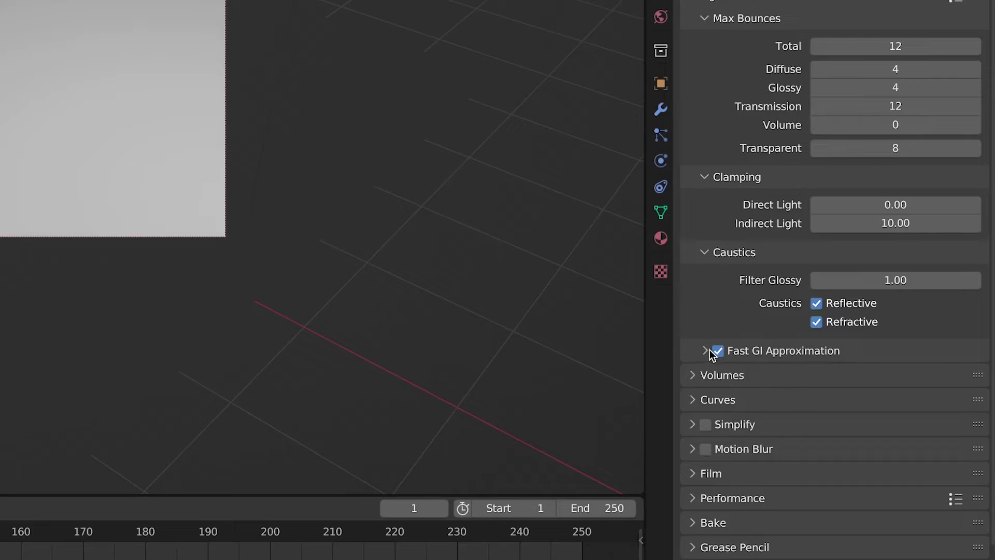
click(712, 350)
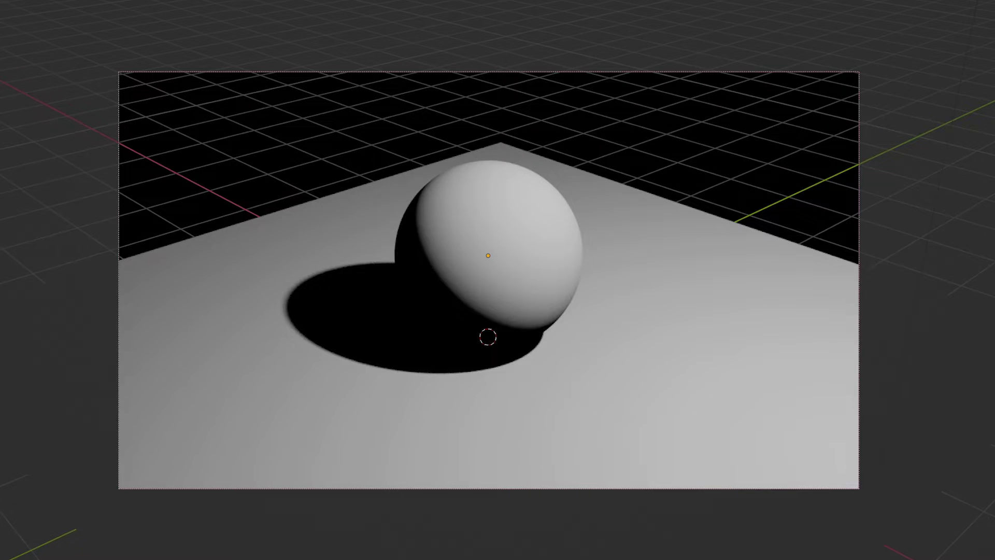
click(975, 443)
click(975, 443)
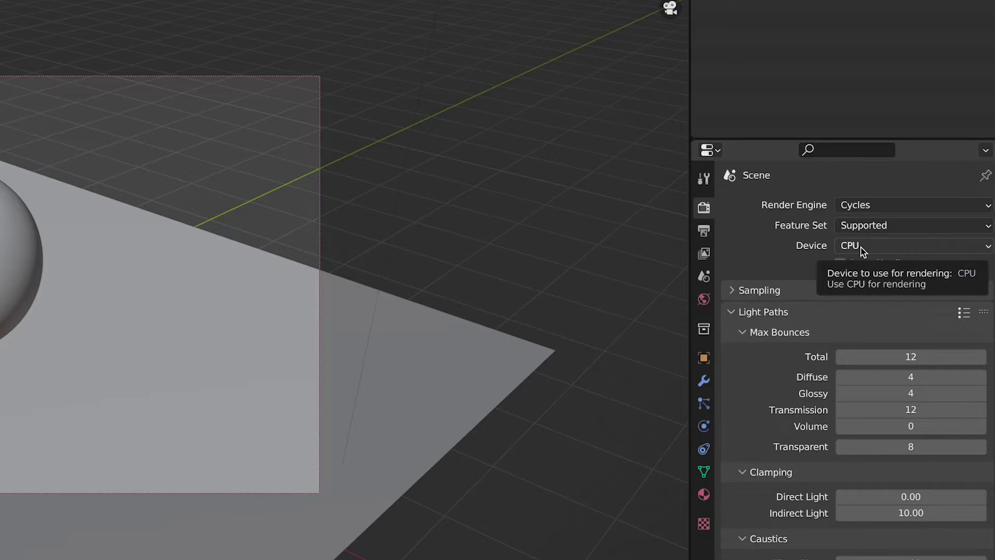
- Set the Cycles render device to GPU Compute and open the Preferences
click(860, 247)
click(861, 283)
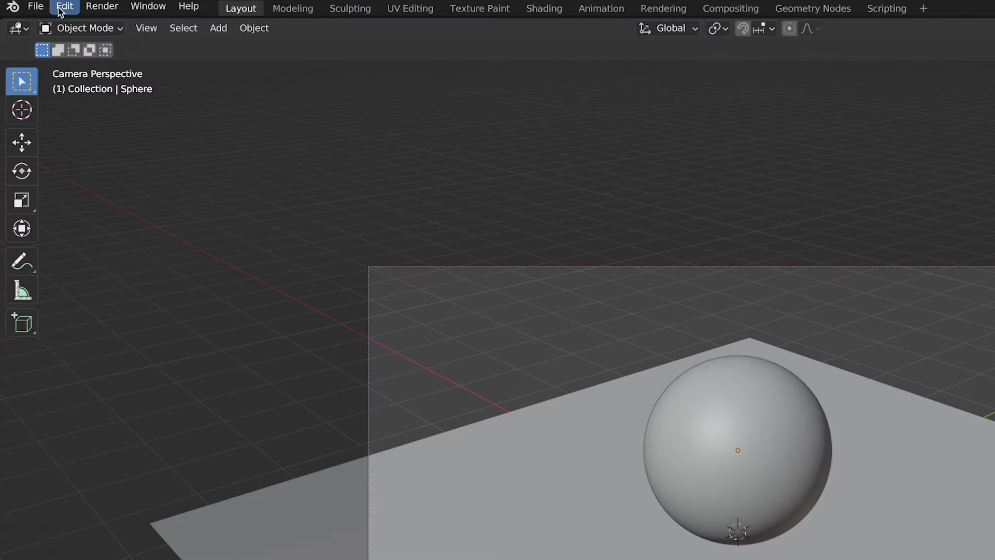
click(65, 6)
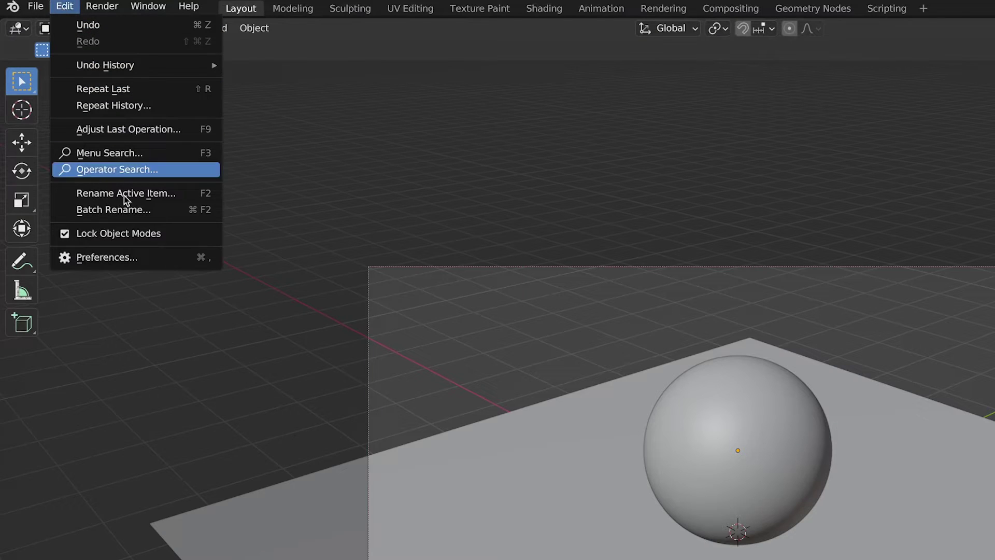
click(77, 257)
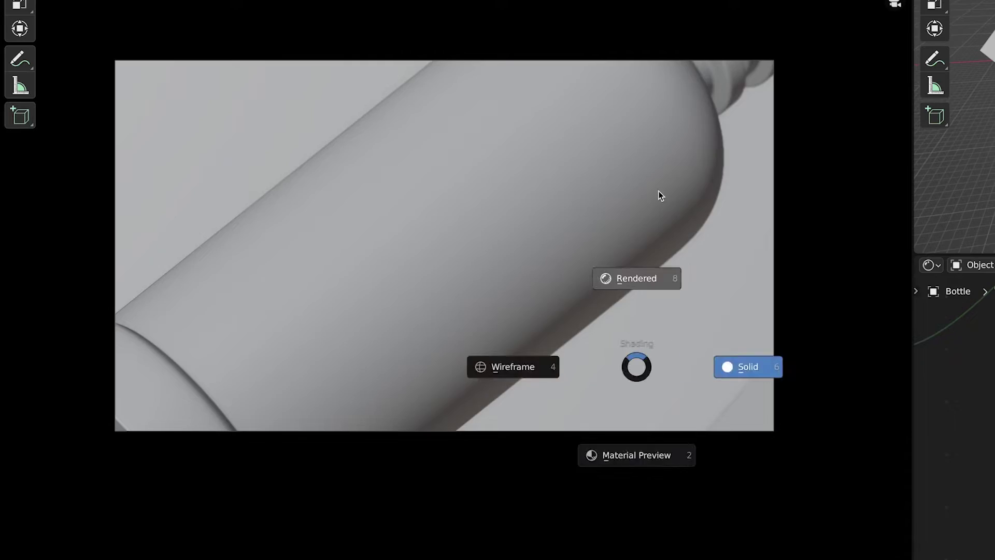
- Switch the camera view of the bottle to rendered shading
click(657, 193)
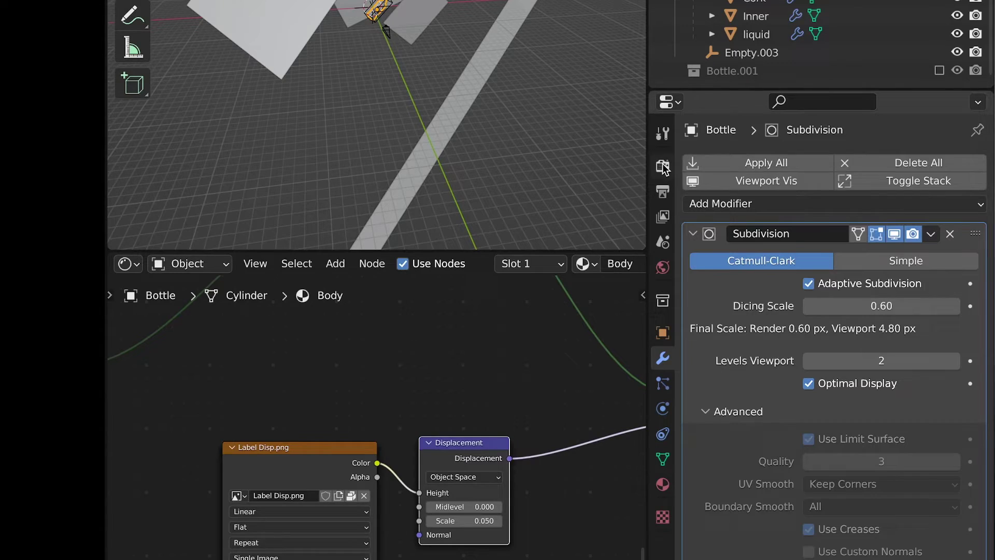
- Set the Cycles feature set to Experimental and enable Adaptive Subdivision on the Bottle's Subdivision modifier
click(664, 167)
click(852, 186)
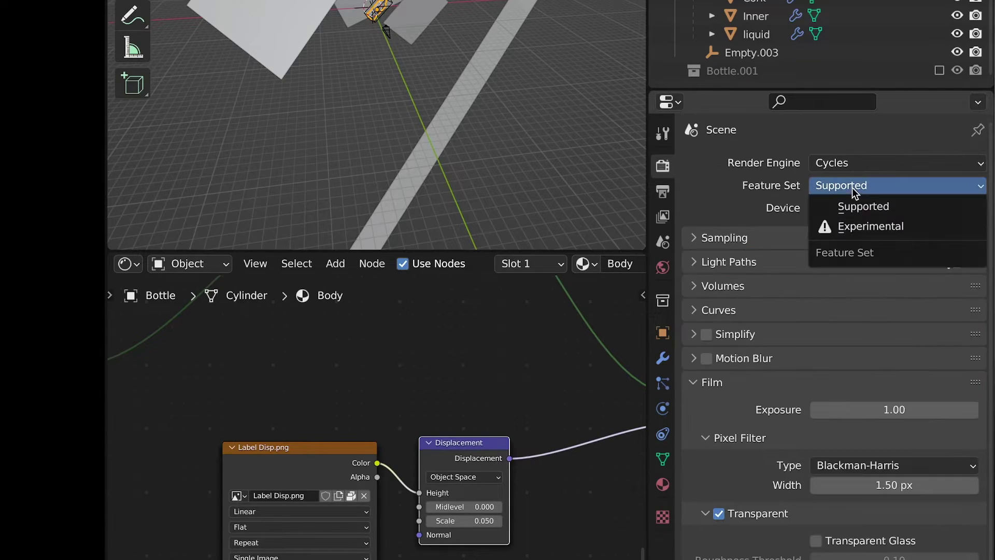
click(852, 226)
click(663, 359)
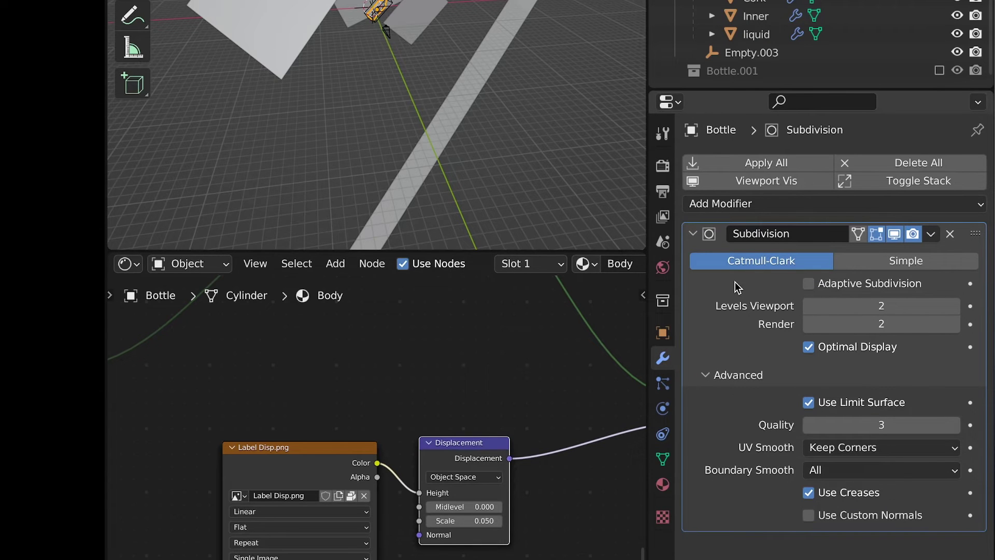
click(806, 285)
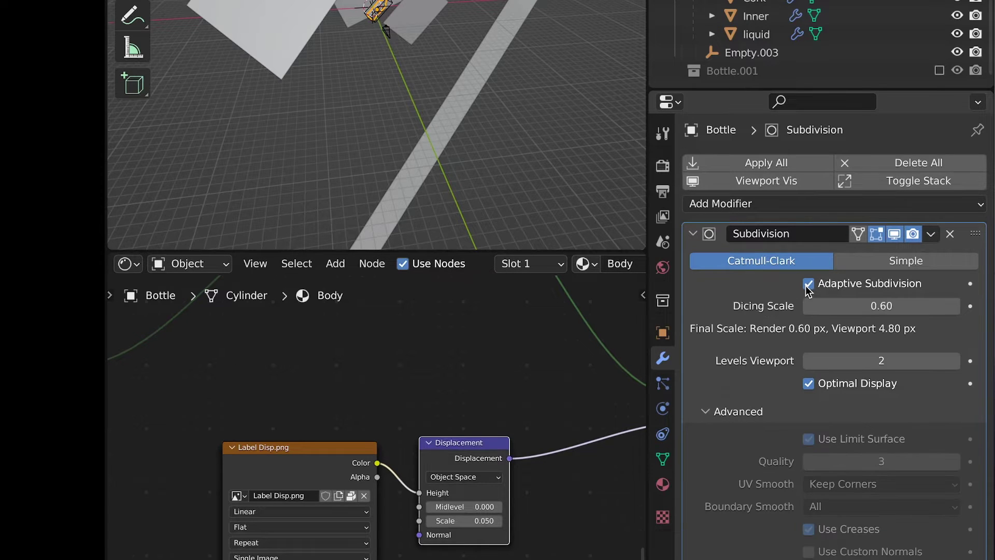
click(806, 286)
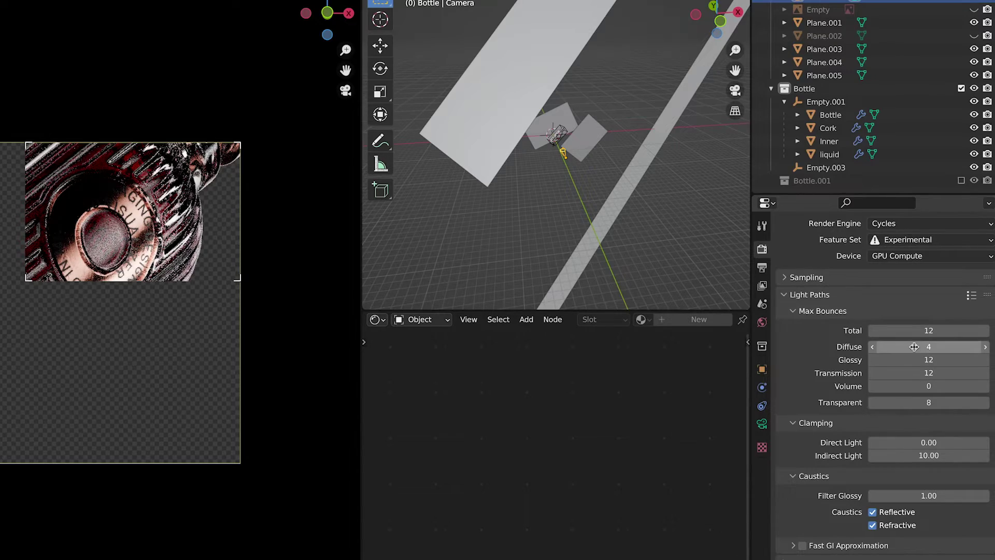
- Set the maximum diffuse light bounces to 4
text(4)
key(Return)
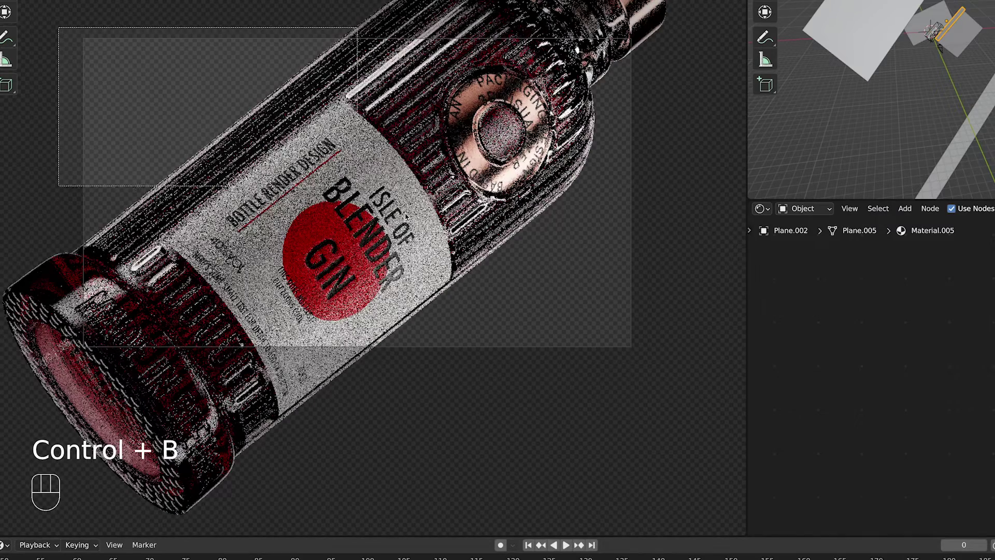
- Draw a render region in the gin bottle's camera view and select the camera object
drag(623, 377, 673, 386)
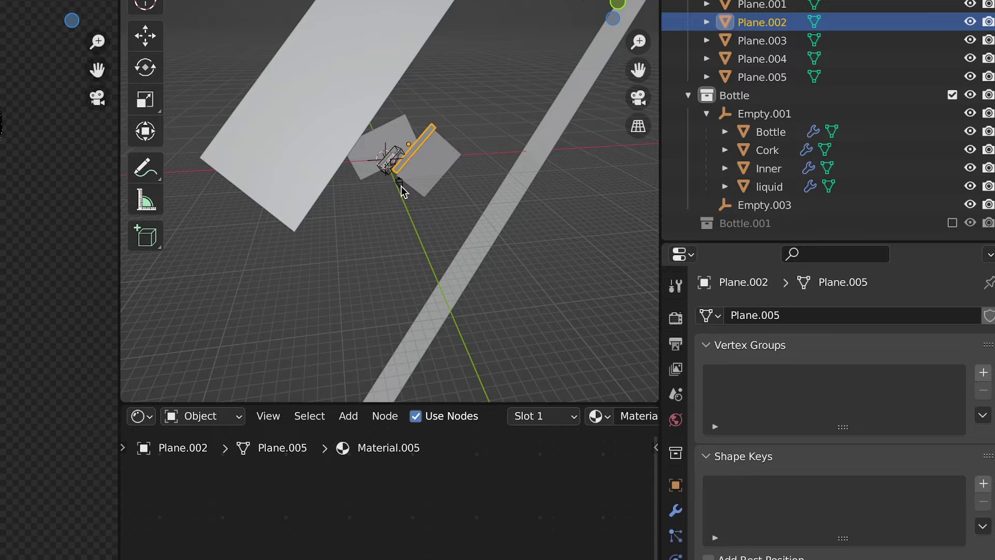
click(399, 183)
scroll(520, 325, down, 3)
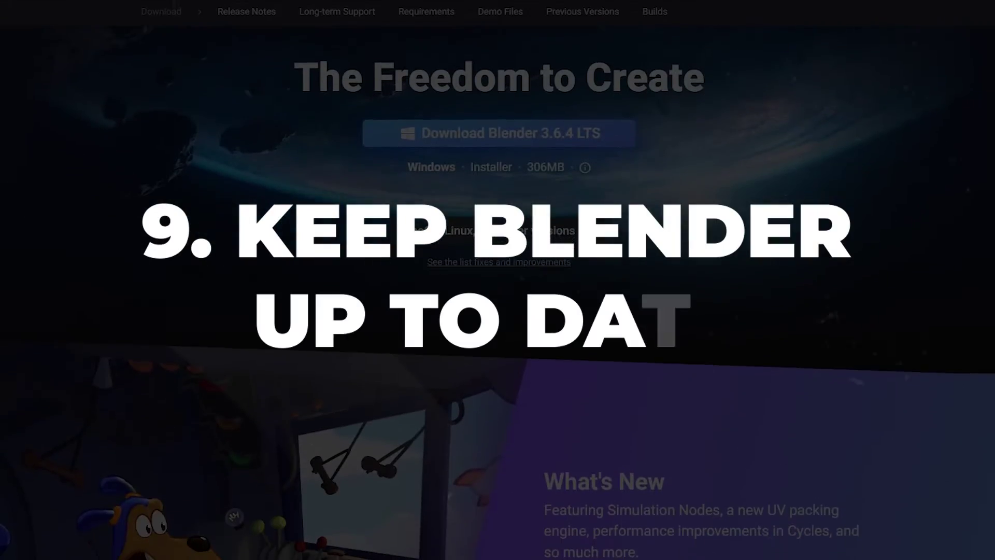
scroll(497, 290, down, 3)
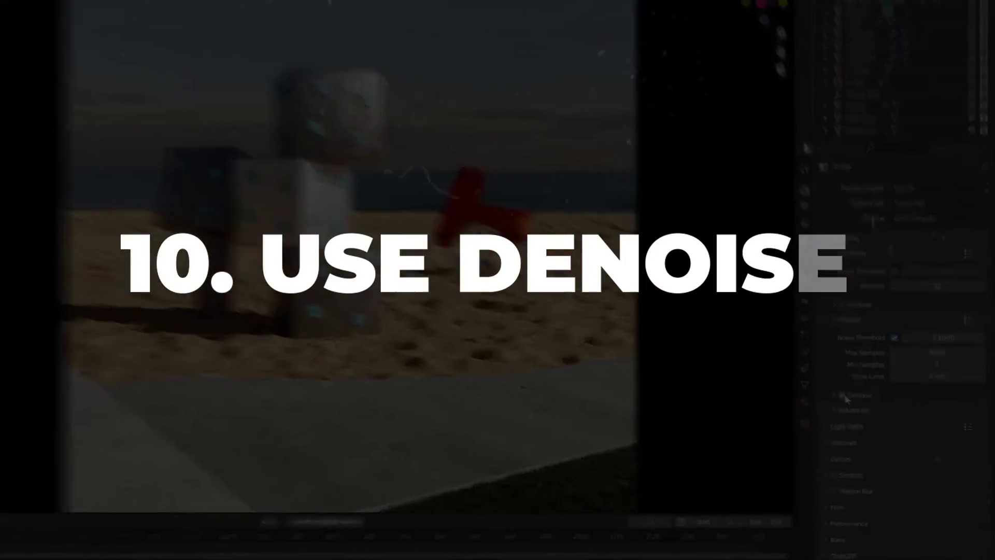
- Enable Denoise for final renders and choose the denoiser for the viewport in the sampling settings
click(862, 407)
click(878, 407)
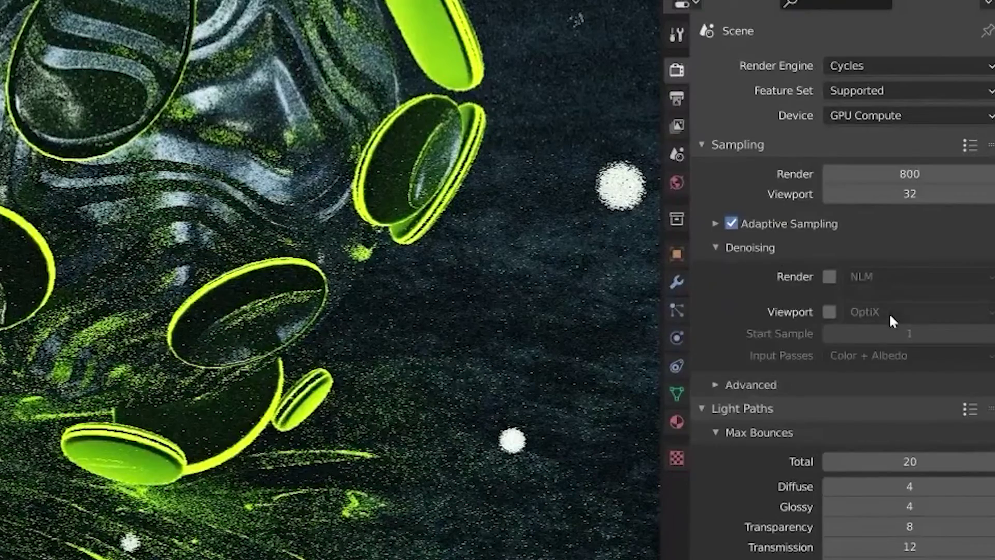
click(888, 312)
click(872, 359)
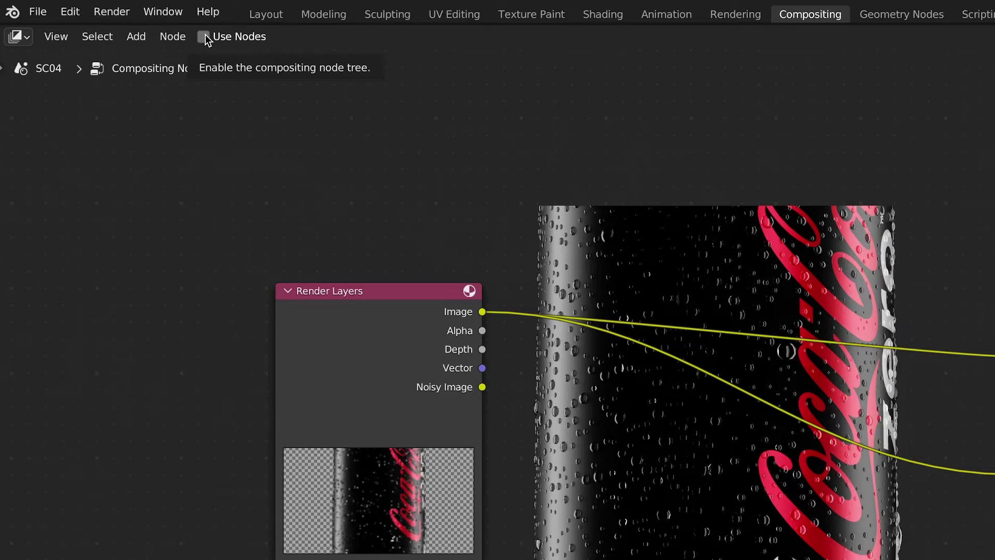
- Enable the compositing nodes and place a Vector Blur node on the link leaving the Render Layers Image output
click(222, 41)
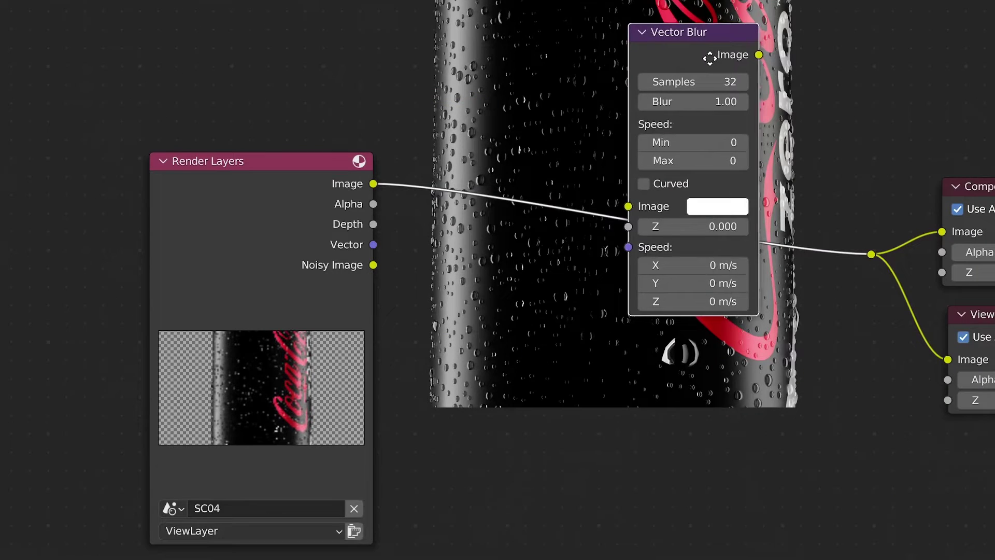
drag(709, 55, 687, 94)
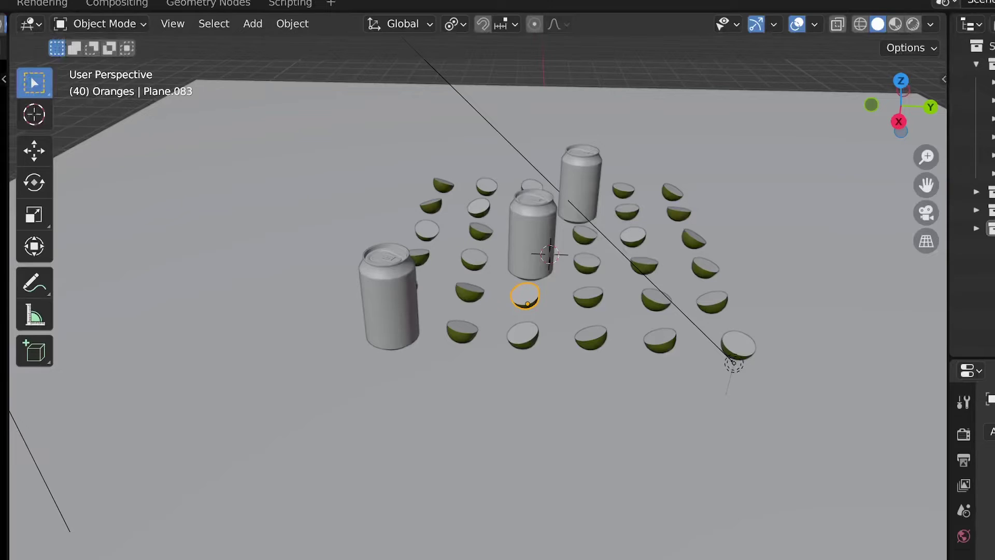
- Add a Decimate modifier to the selected half orange, Plane.083
click(991, 431)
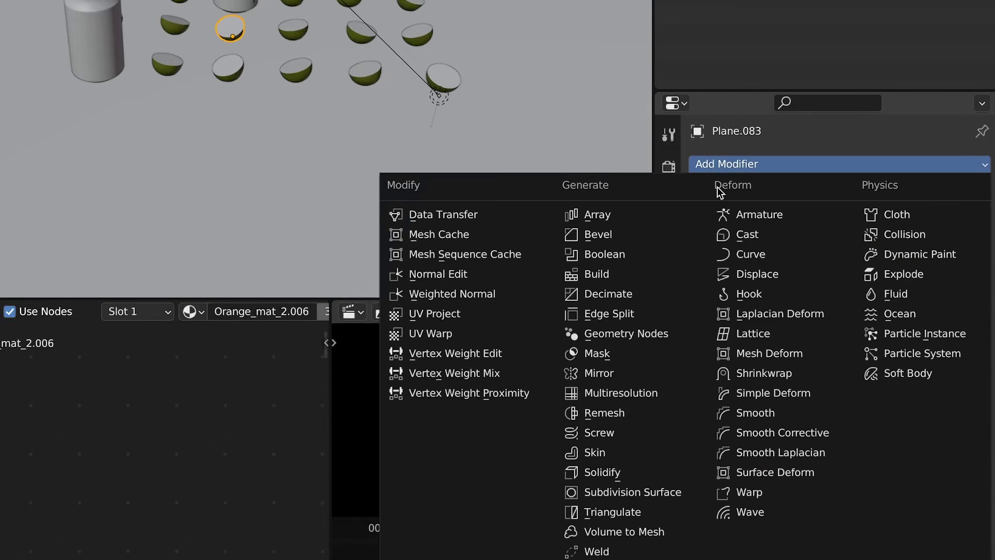
click(645, 292)
scroll(406, 62, up, 8)
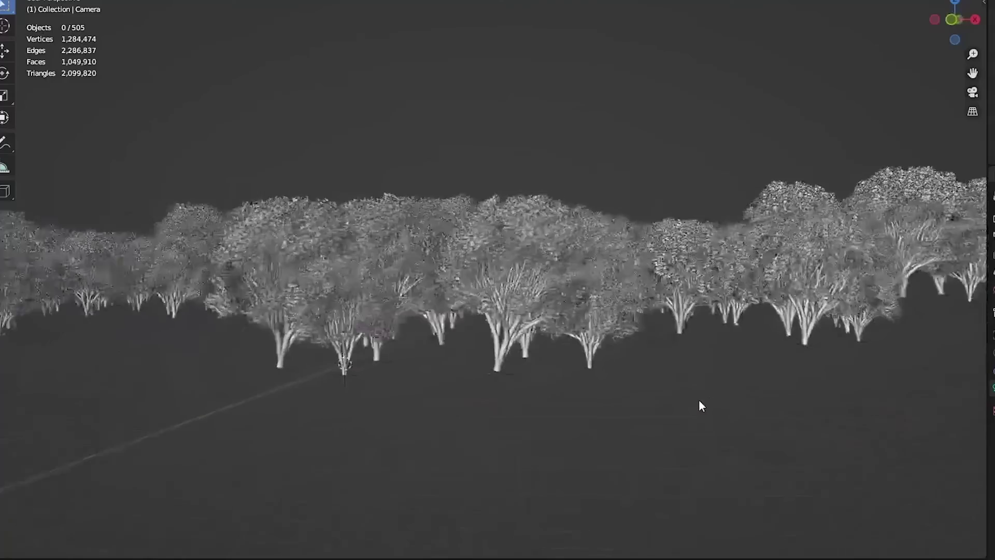
middle_drag(700, 405, 631, 428)
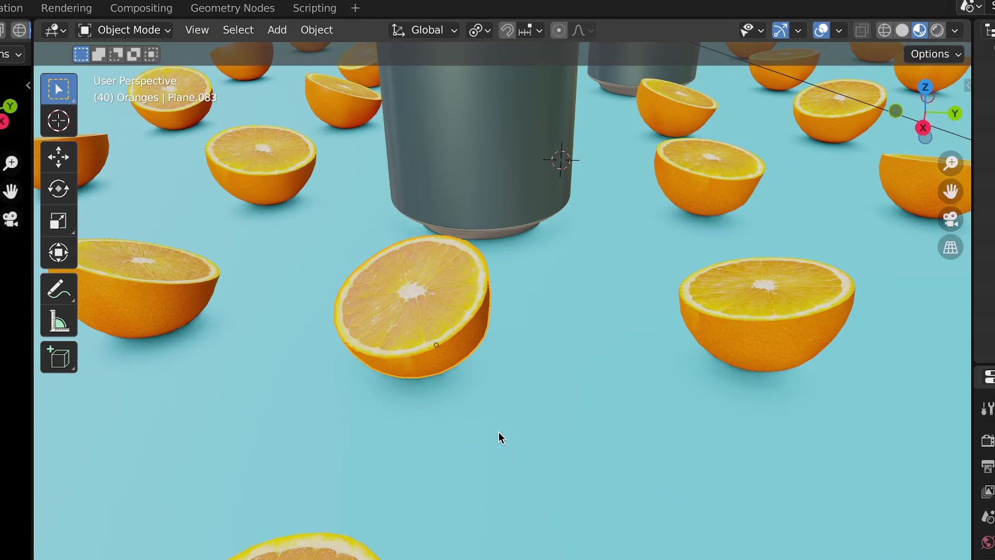
- Switch the viewport of the oranges scene to solid shading
key(z)
click(660, 433)
scroll(500, 340, down, 3)
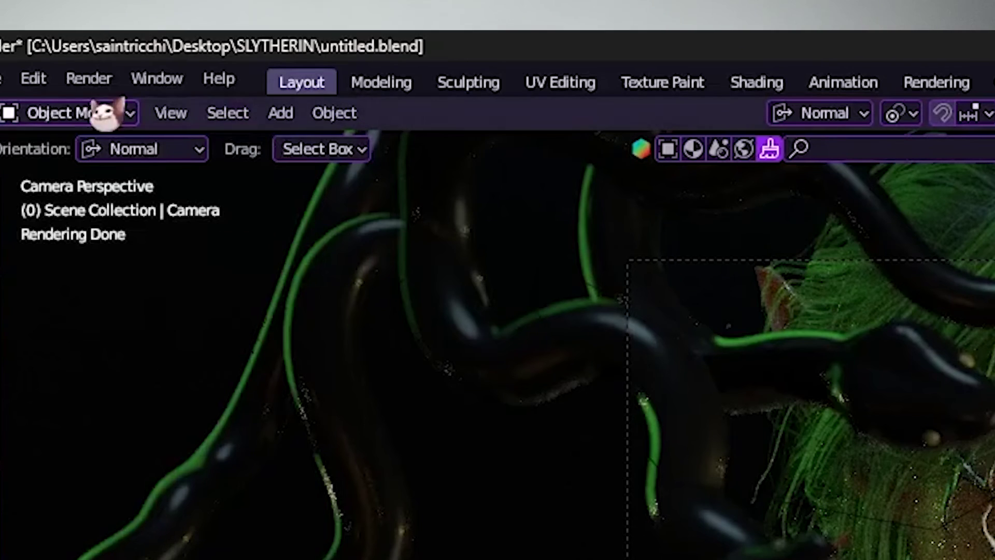
- Render the current frame of the snake scene from its camera
key(F12)
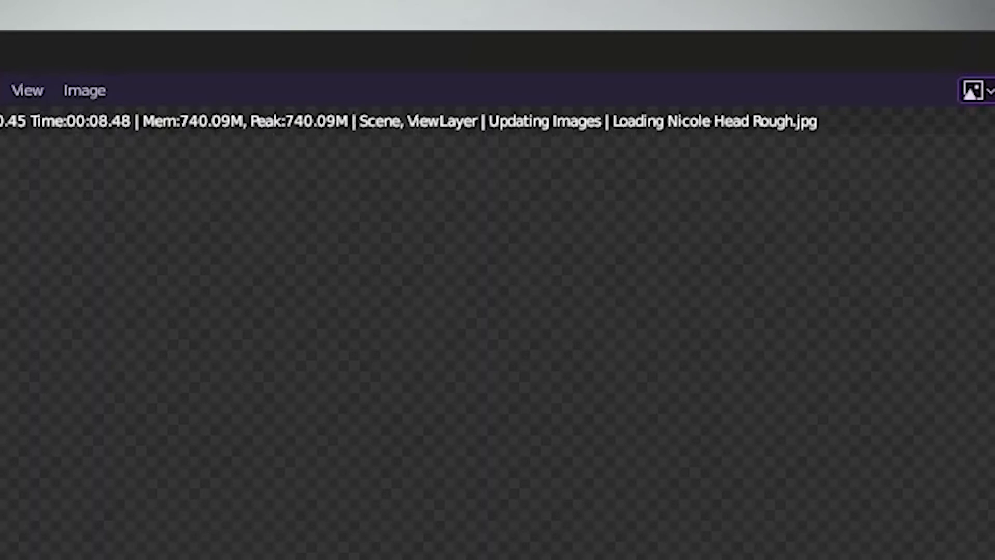